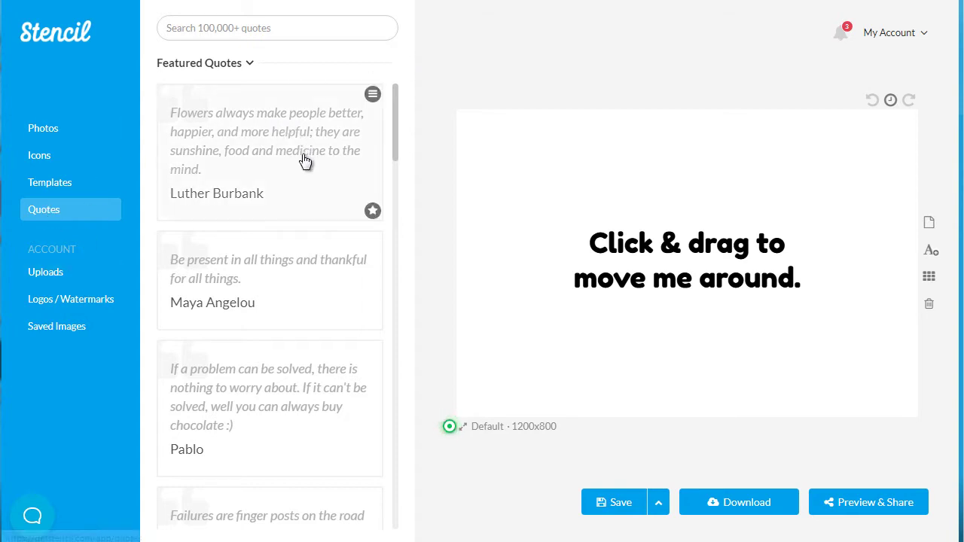
Search the Quotes library for 'business' and scroll through the matching quotes.
click(65, 134)
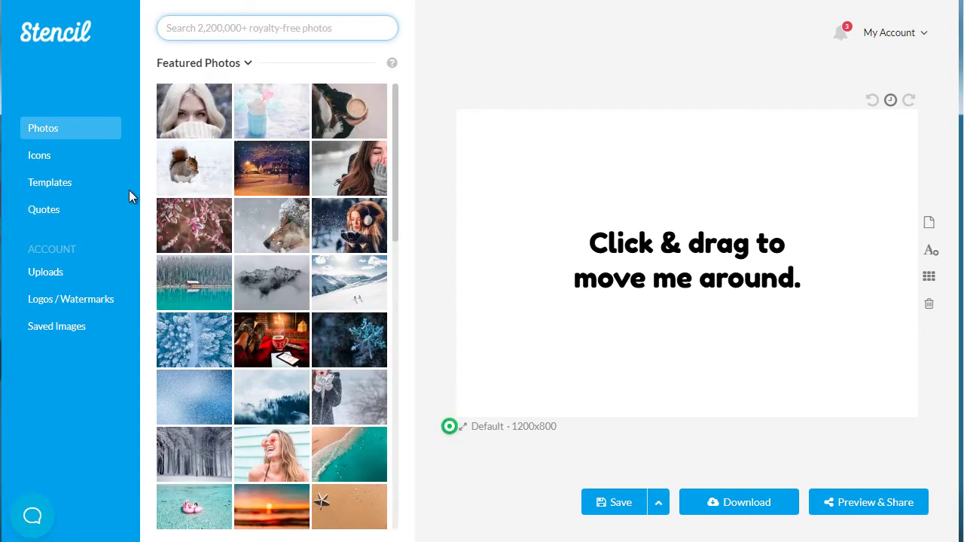
click(61, 213)
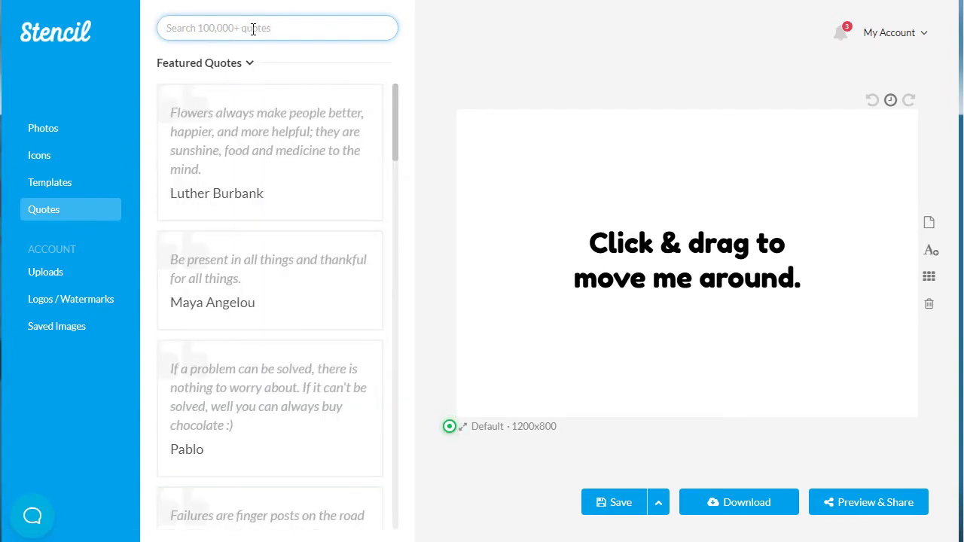
text(business)
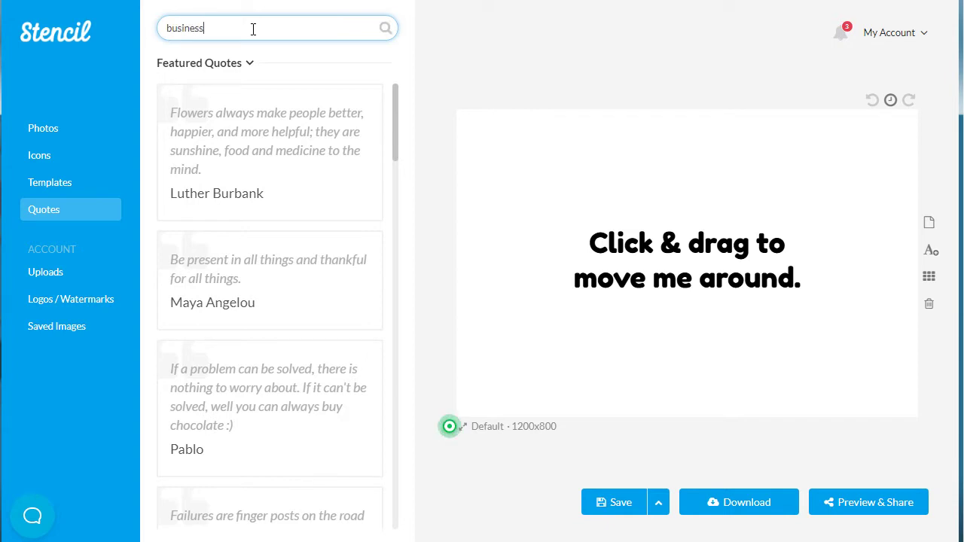
key(Return)
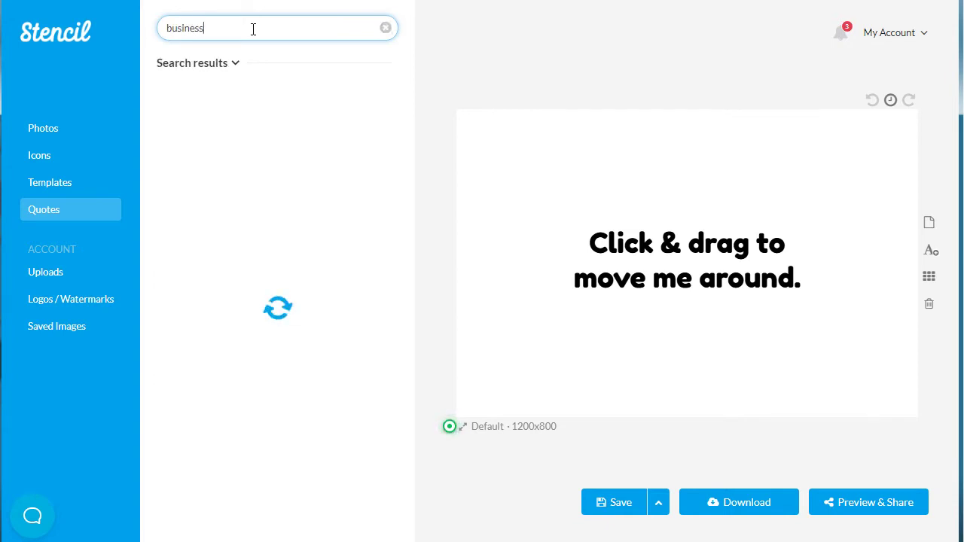
scroll(397, 161, down, 3)
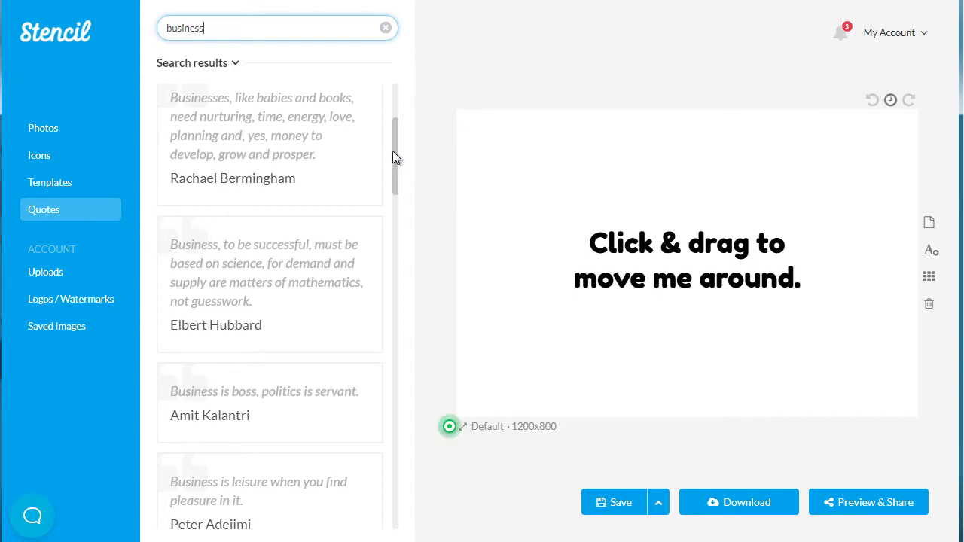
mouse_move(392, 151)
mouse_down()
mouse_move(393, 196)
mouse_move(389, 141)
mouse_up()
mouse_move(267, 185)
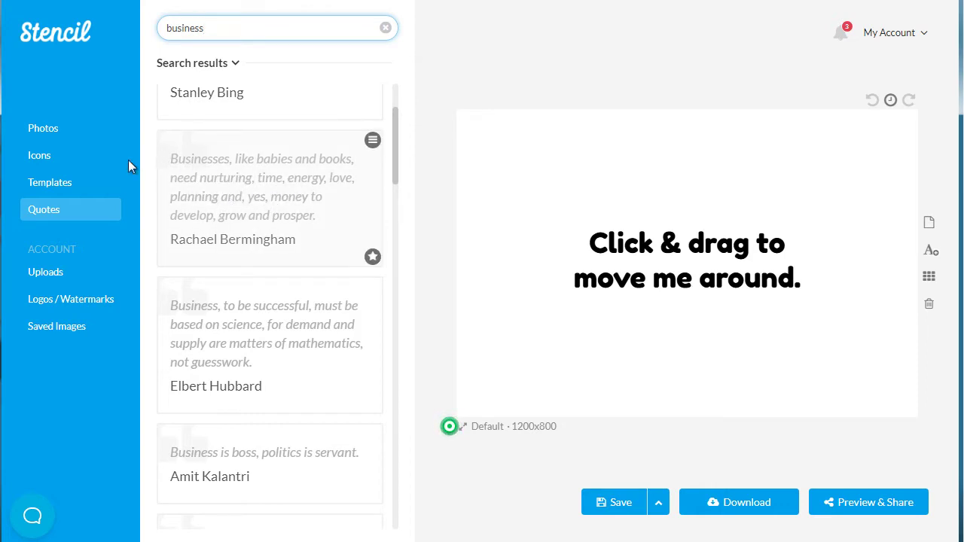
Add the businesses-need-nurturing quote, delete the Click & drag placeholder, and centre the quote.
click(220, 184)
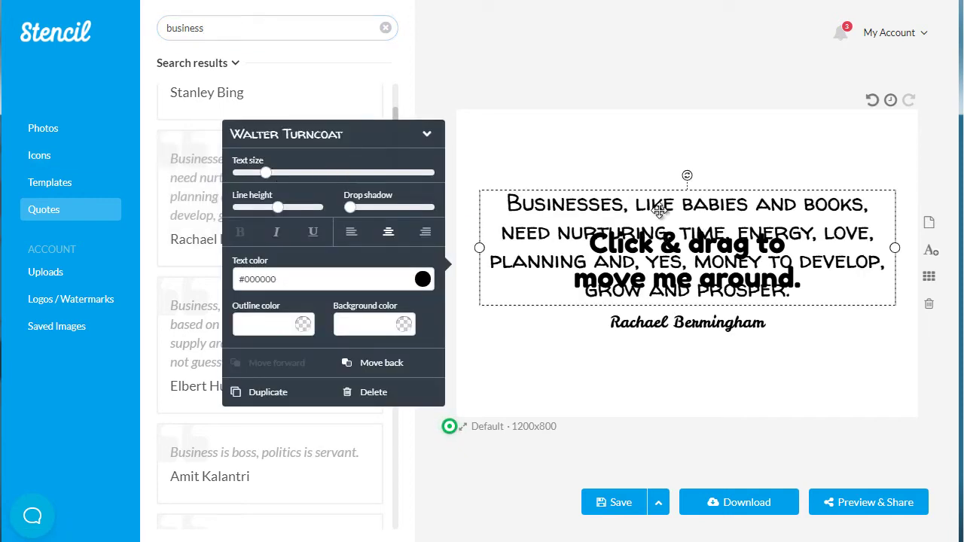
drag(660, 210, 651, 149)
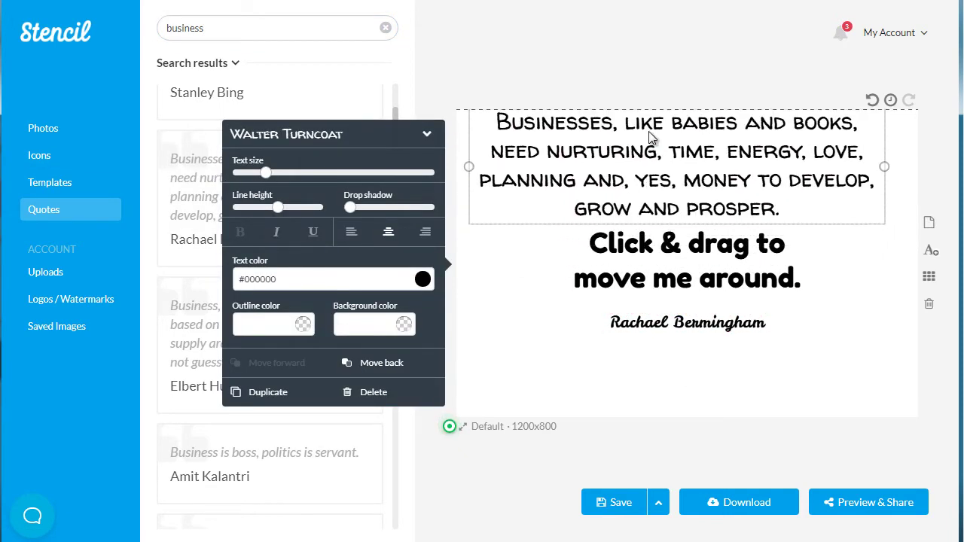
click(671, 264)
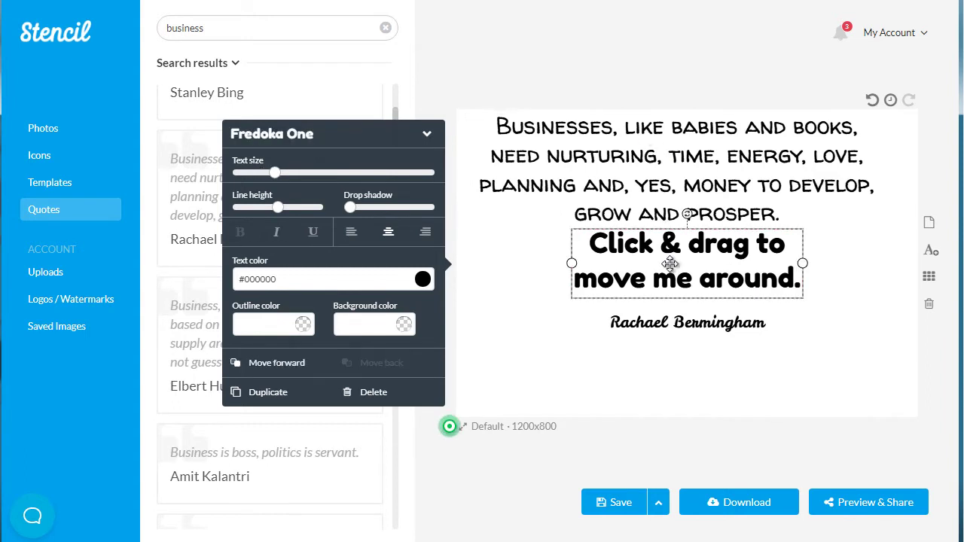
key(Delete)
click(679, 186)
drag(679, 186, 678, 254)
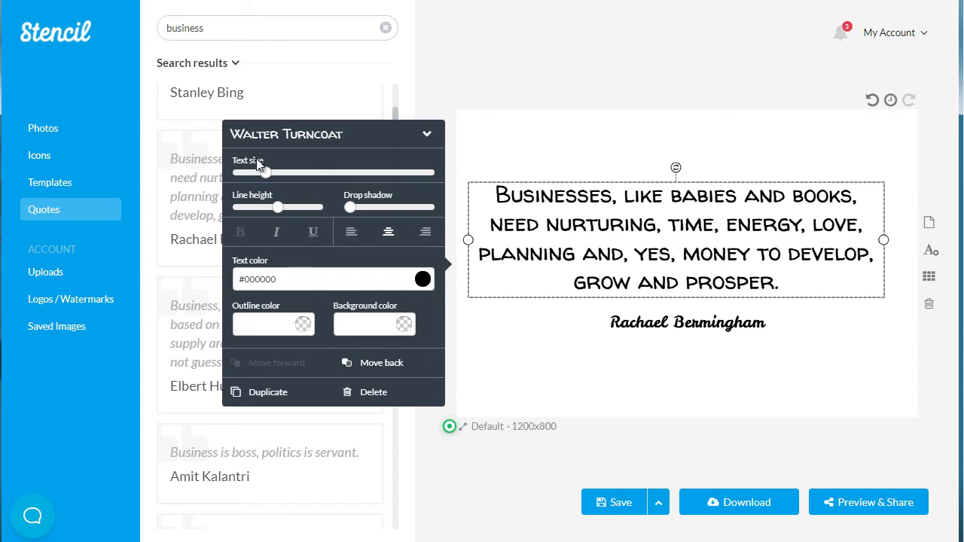
click(89, 136)
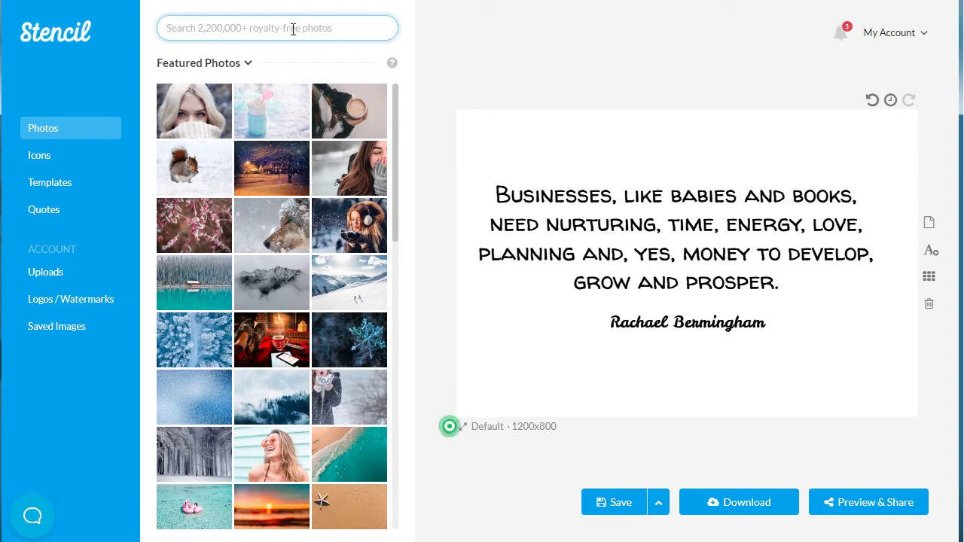
Search the stock photos for 'business woman' and scroll down the results.
text(business wom)
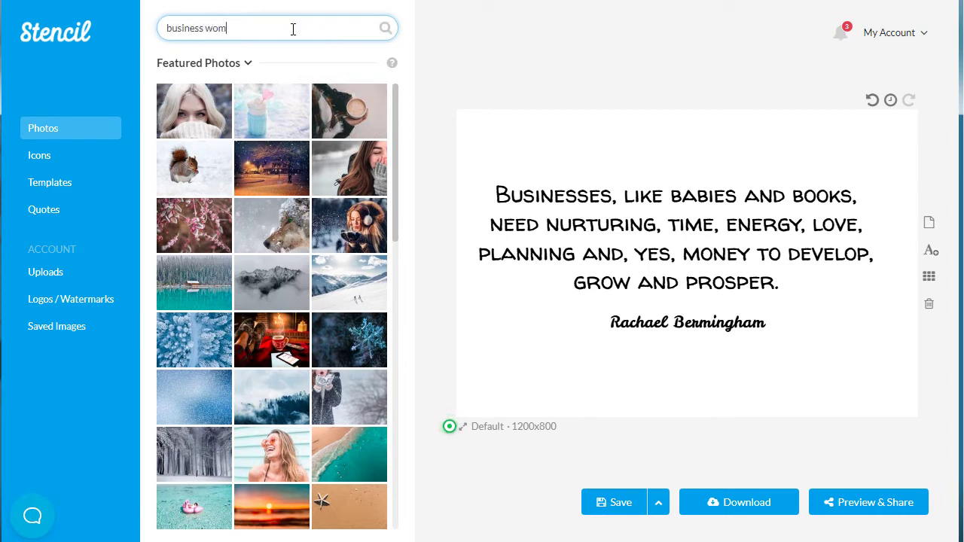
text(an)
key(Return)
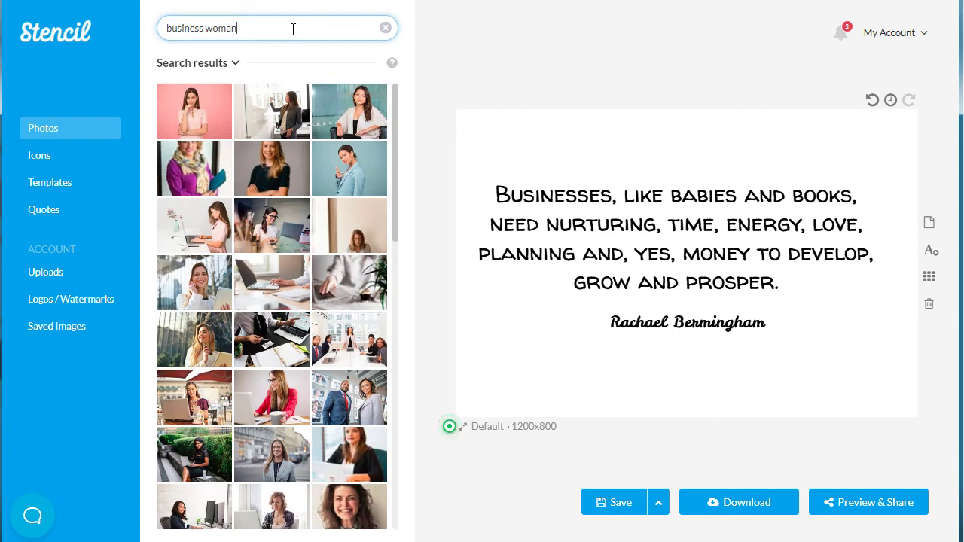
click(389, 112)
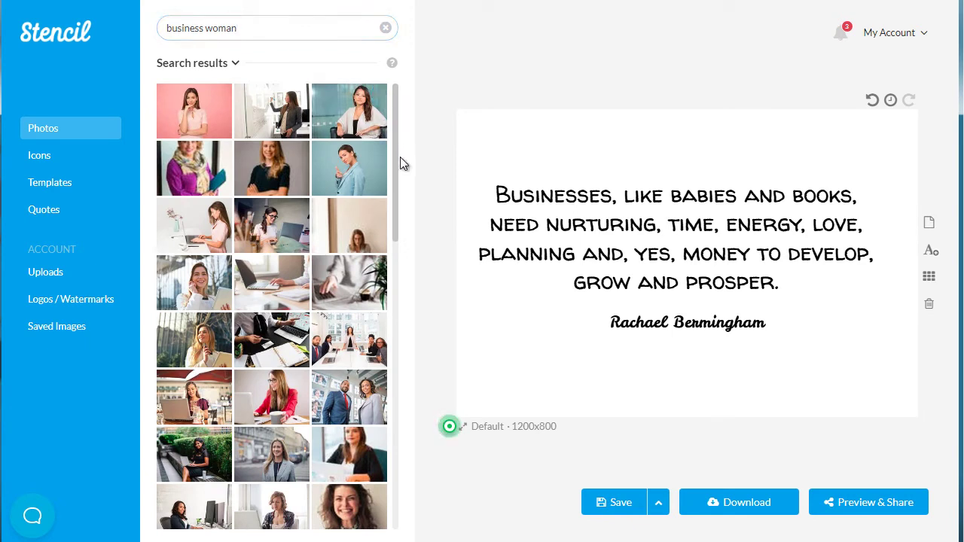
drag(398, 160, 397, 209)
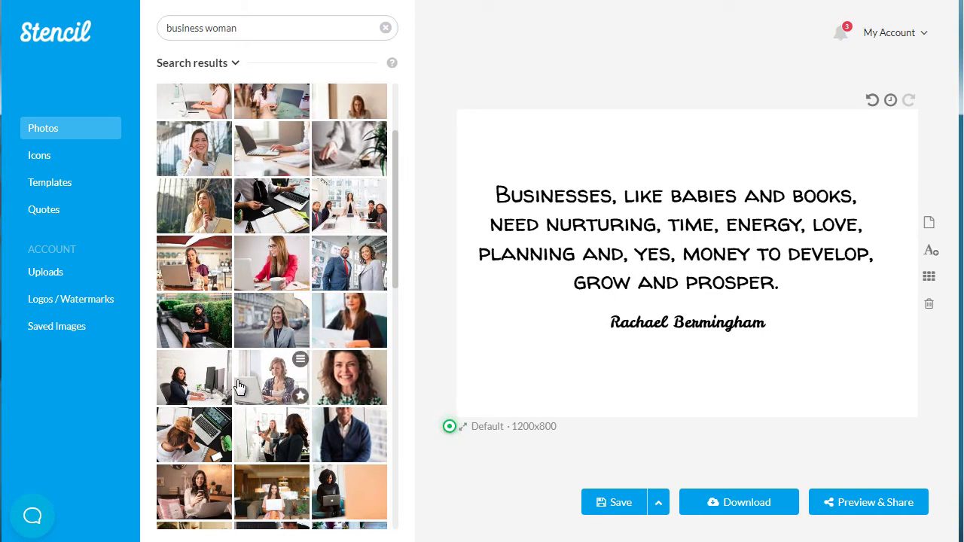
Use the red-shirt woman-at-laptop photo as background, narrowing the quote and moving it and the author left.
click(280, 279)
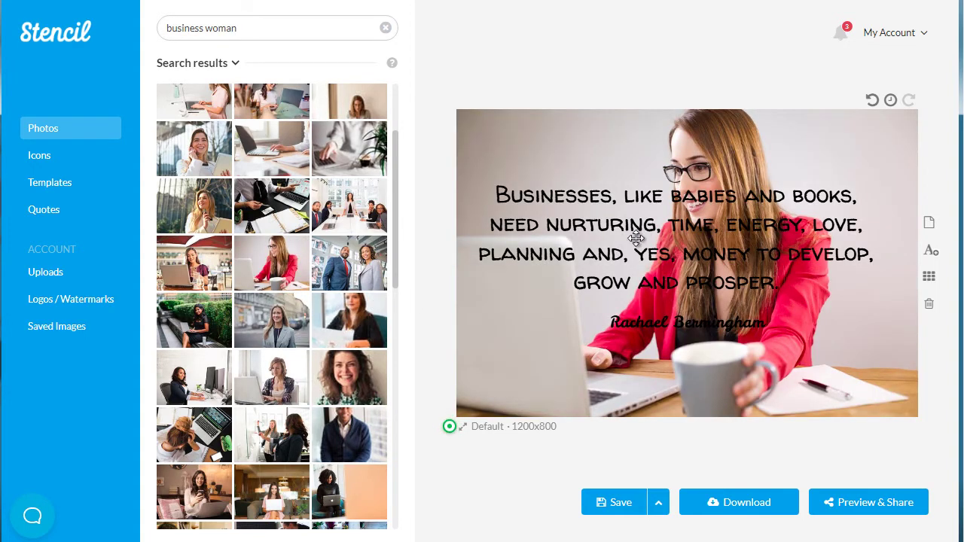
click(637, 238)
drag(637, 238, 624, 181)
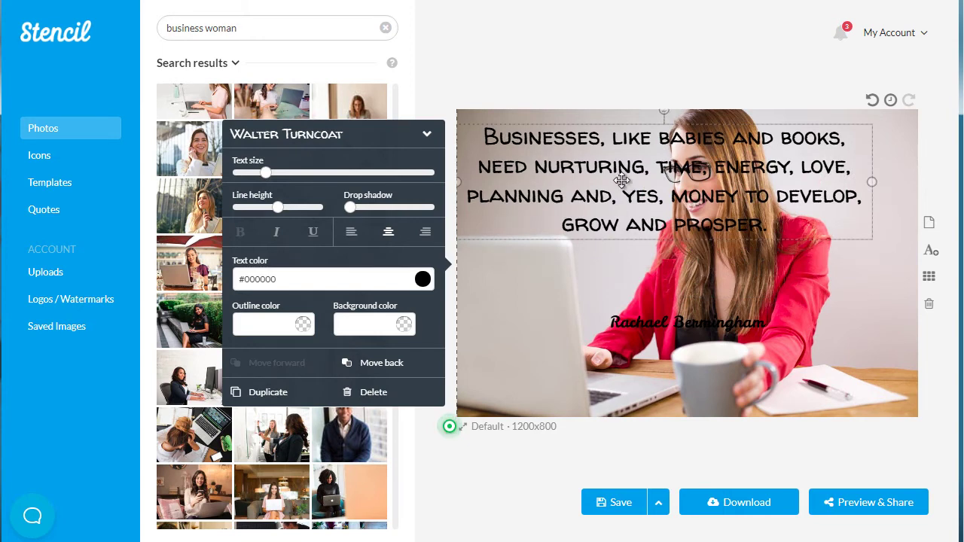
drag(871, 181, 647, 183)
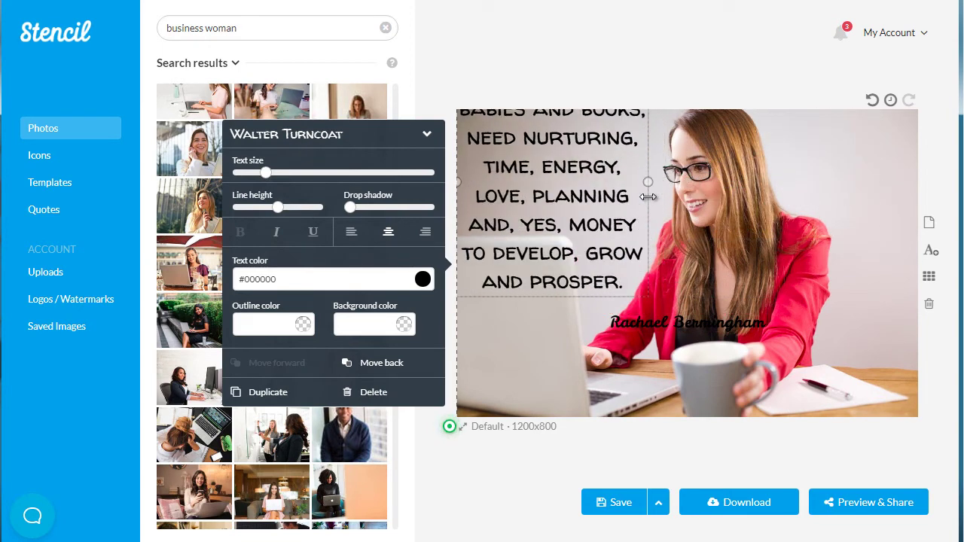
drag(600, 202, 618, 253)
drag(736, 327, 590, 372)
Make the quote a taller left column at text size 38, place the author beneath, and save.
click(613, 302)
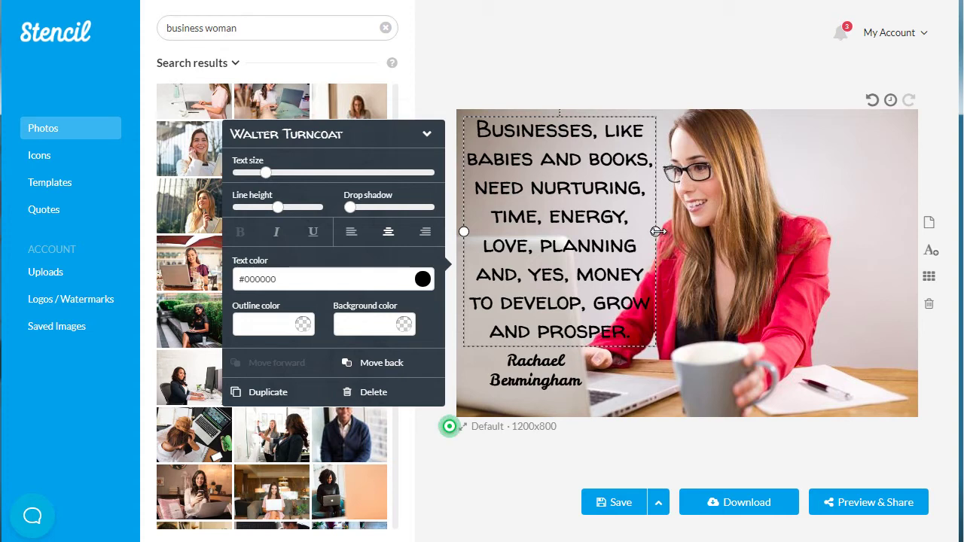
drag(655, 232, 638, 232)
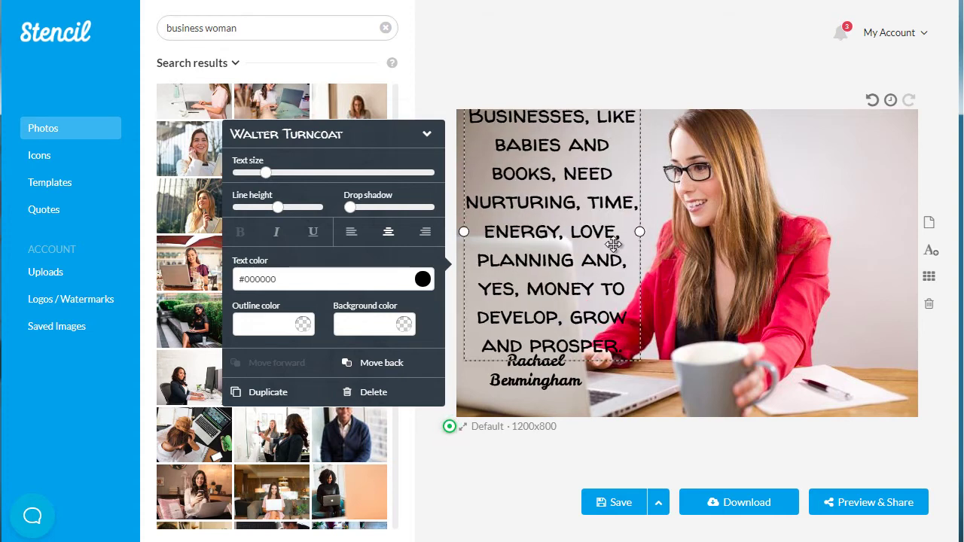
drag(266, 173, 257, 176)
drag(598, 238, 595, 221)
drag(528, 376, 854, 247)
drag(836, 173, 526, 321)
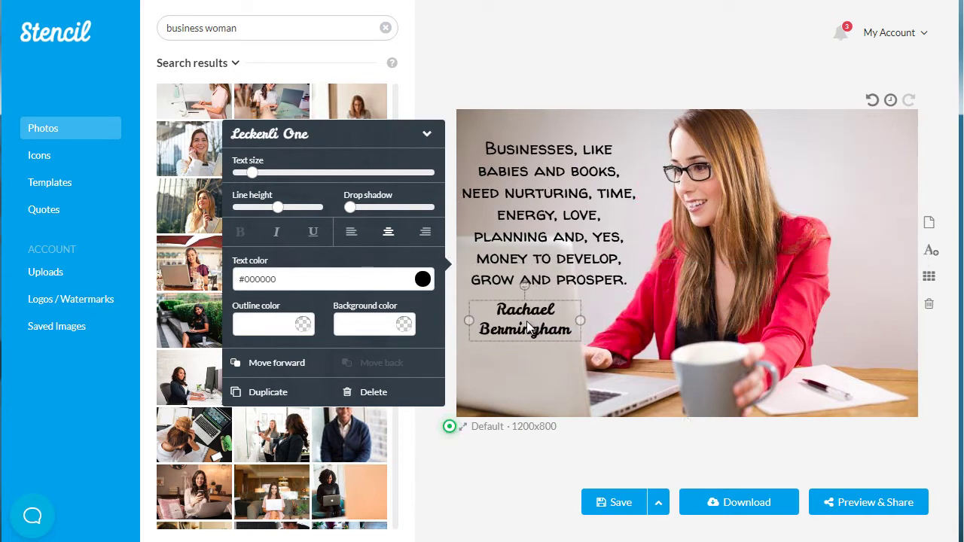
click(637, 101)
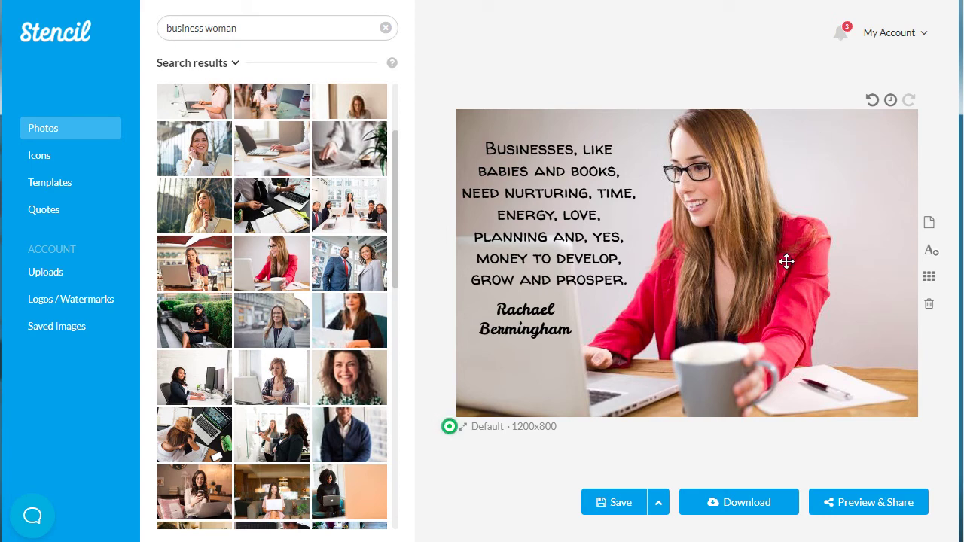
click(618, 503)
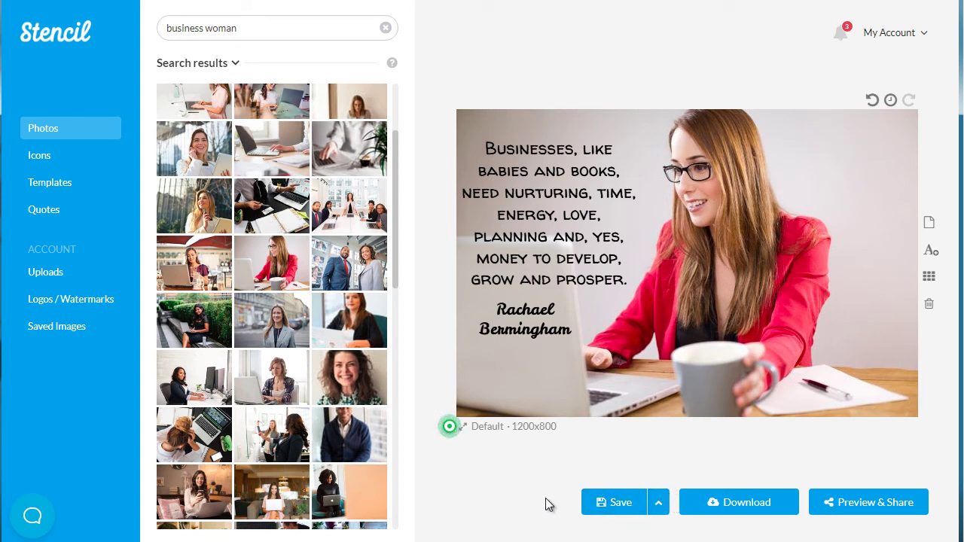